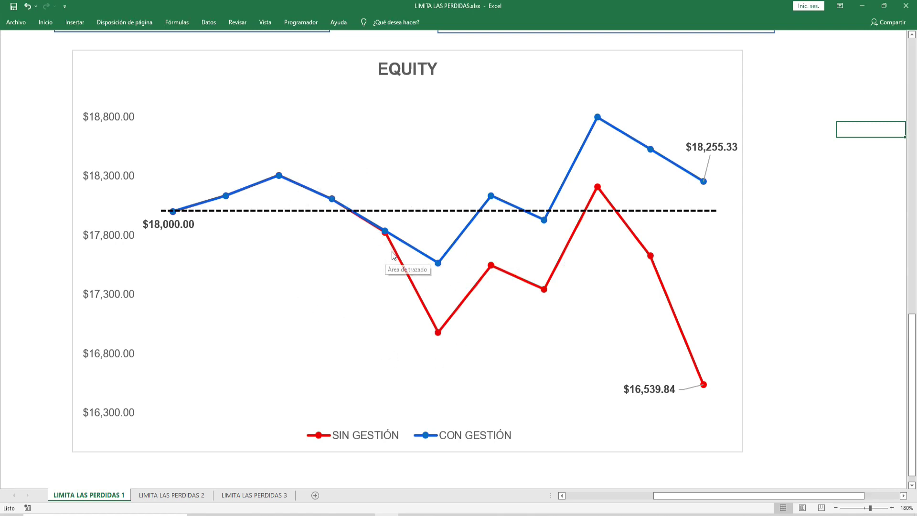
Step: Compare the SIN GESTIÓN and CON GESTIÓN values at the sixth point of the EQUITY chart
mouse_move(436, 339)
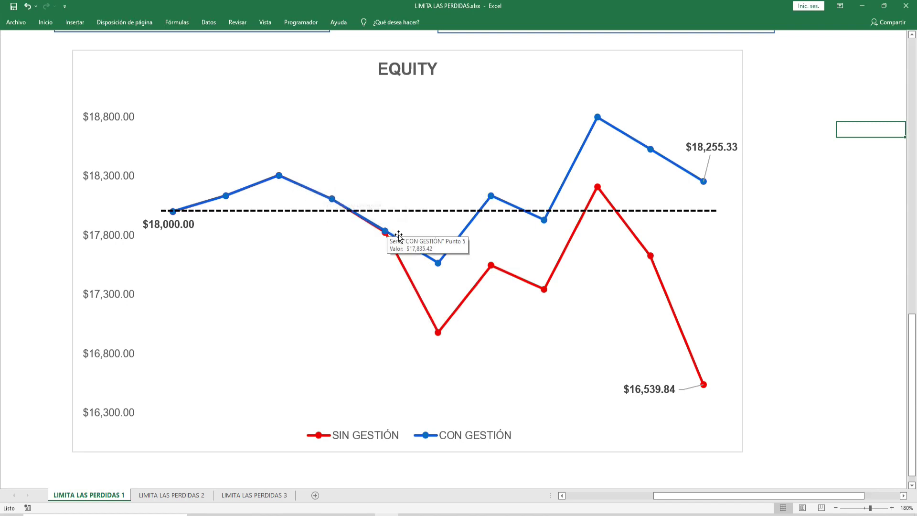
mouse_move(440, 265)
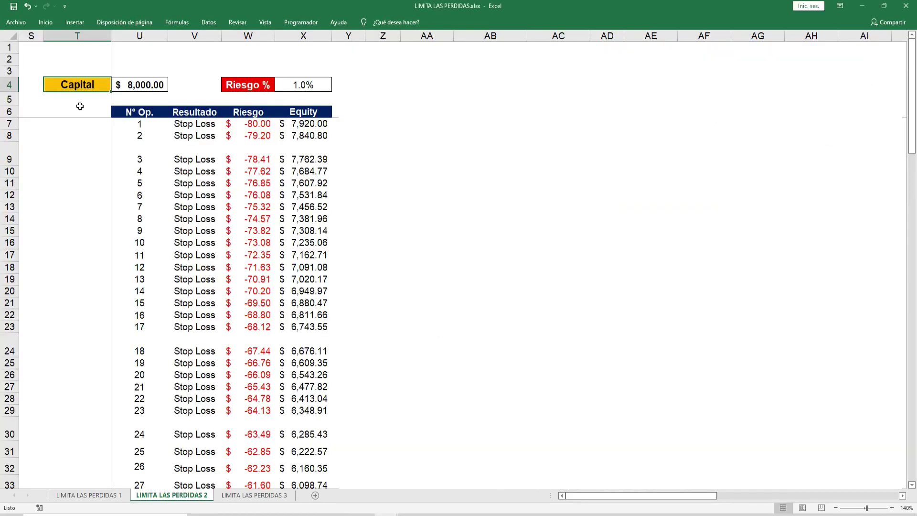
Step: On the LIMITA LAS PERDIDAS 2 sheet, set the capital to 18,000 and the risk percentage to 1.5%
click(150, 86)
double_click(150, 86)
text(18000)
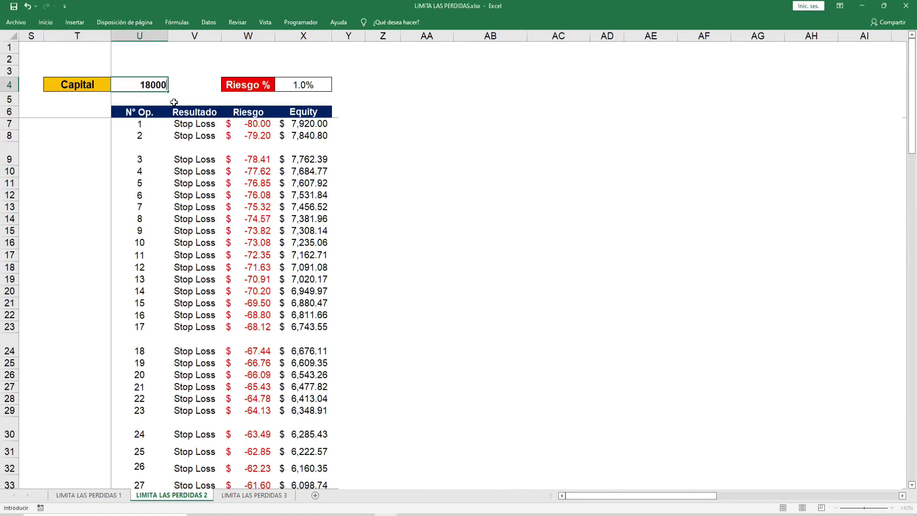
key(Return)
click(162, 89)
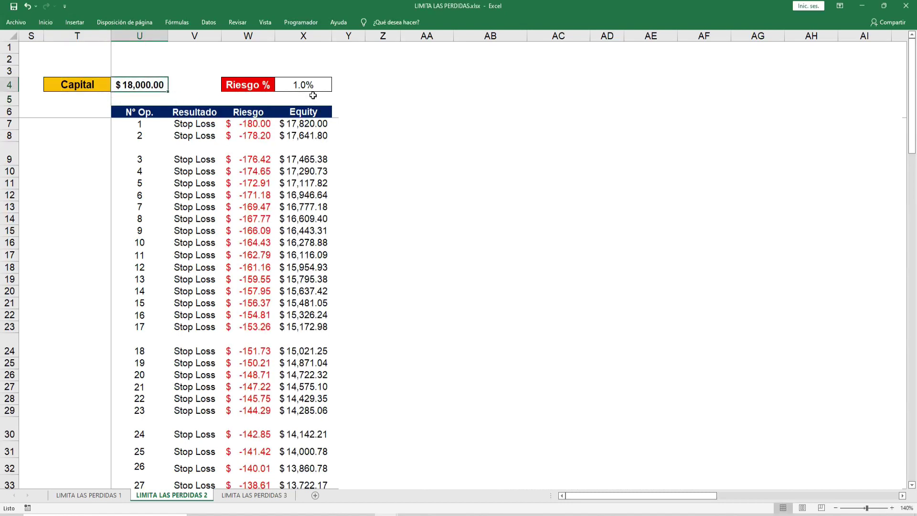
click(301, 86)
text(1.5)
key(Return)
click(317, 90)
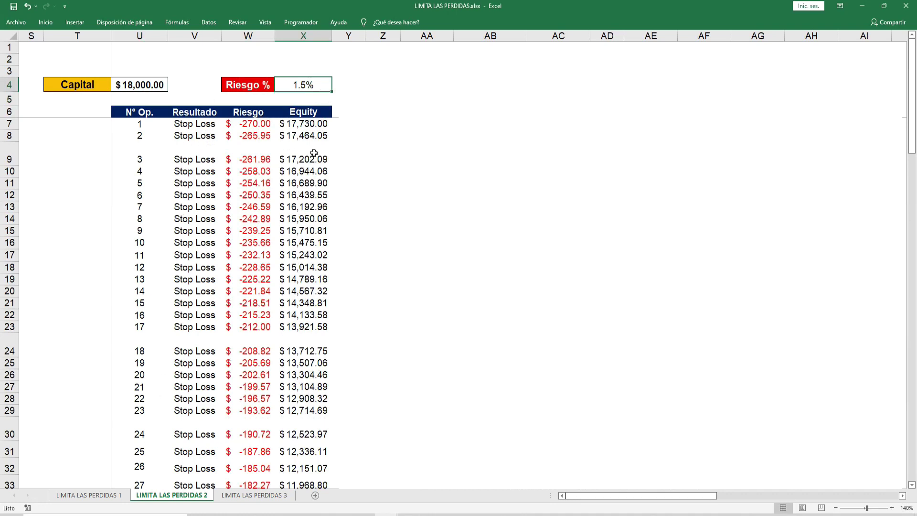
Step: Review the stop-loss streak table down to operation 45 and select that operation's row through its equity
scroll(314, 153, down, 3)
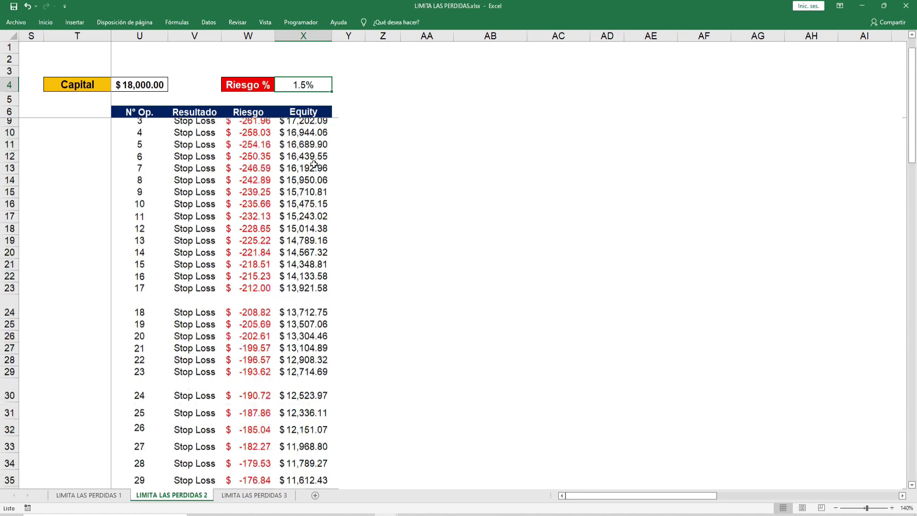
scroll(314, 163, down, 7)
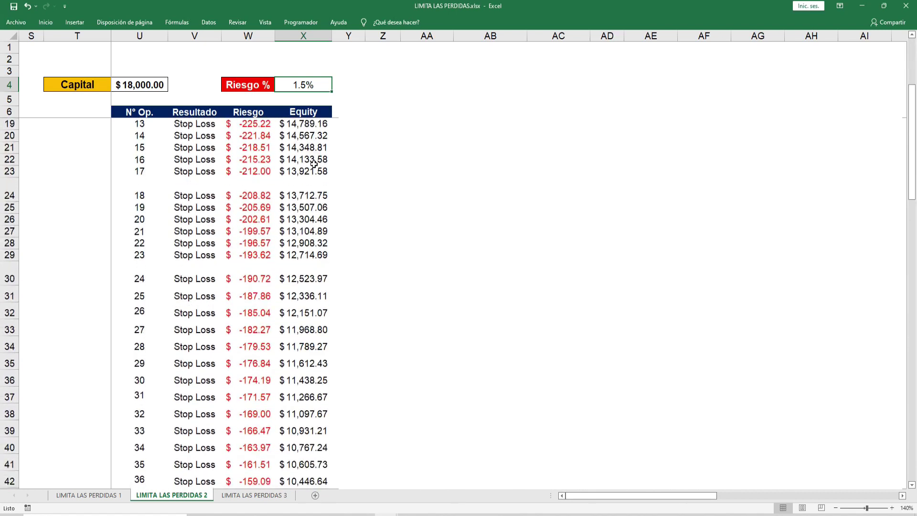
scroll(314, 163, down, 3)
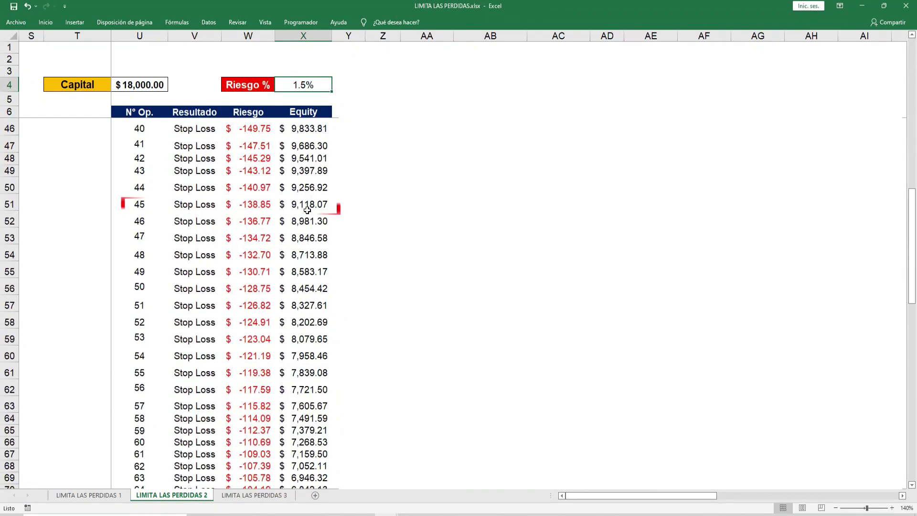
drag(316, 208, 149, 208)
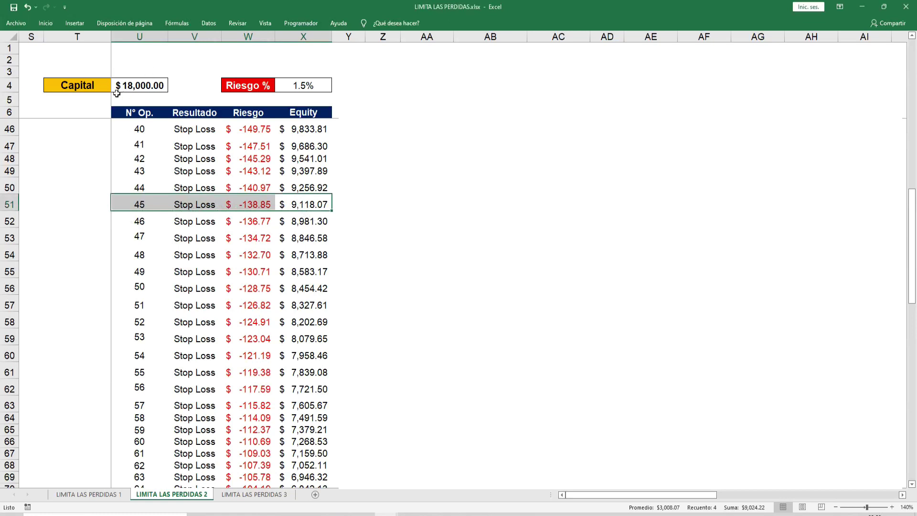
Step: Set the capital to 2,000 and select the row of operation 45 to check its equity
click(135, 89)
text(200)
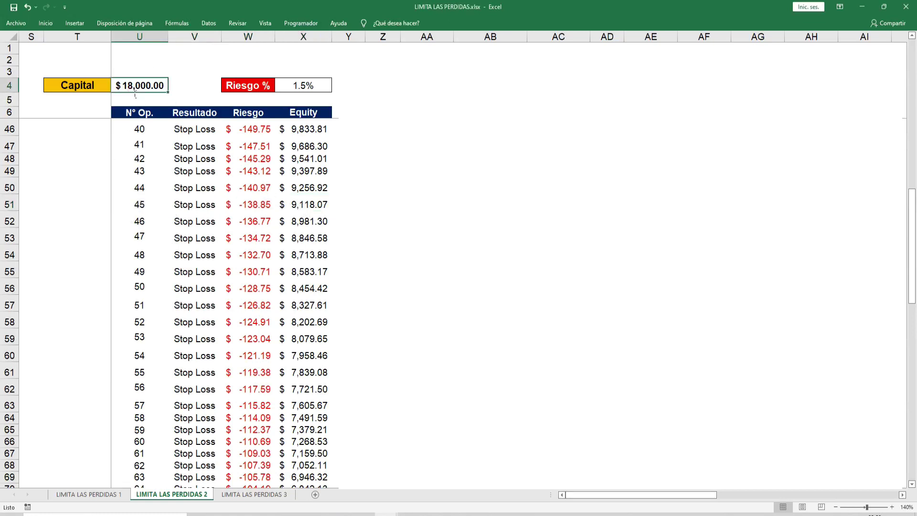
key(Return)
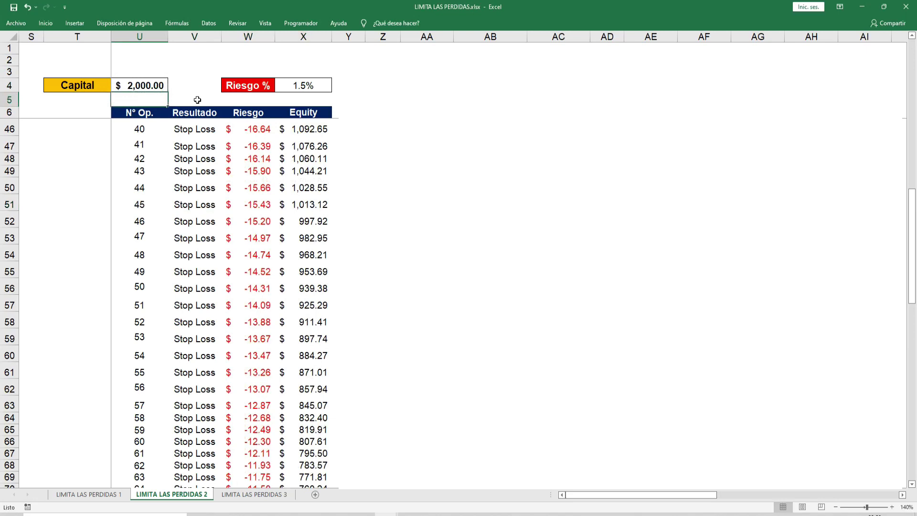
click(306, 86)
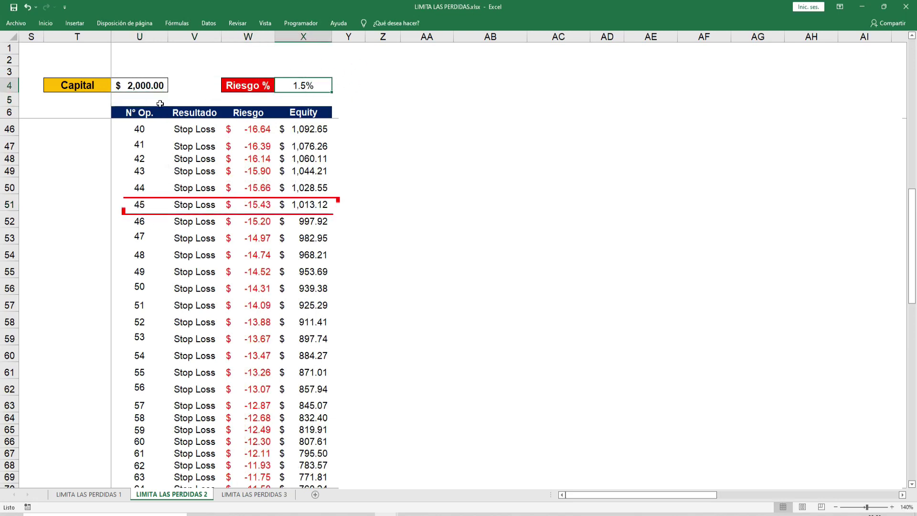
drag(306, 204, 121, 210)
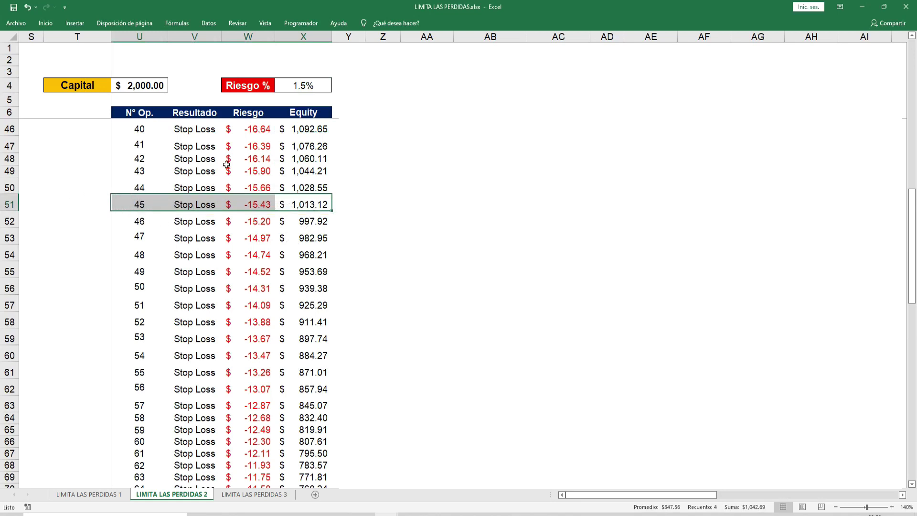
Step: Set the risk percentage to 6% and select the row of operation 11 in the streak table
click(288, 90)
text(6)
key(Return)
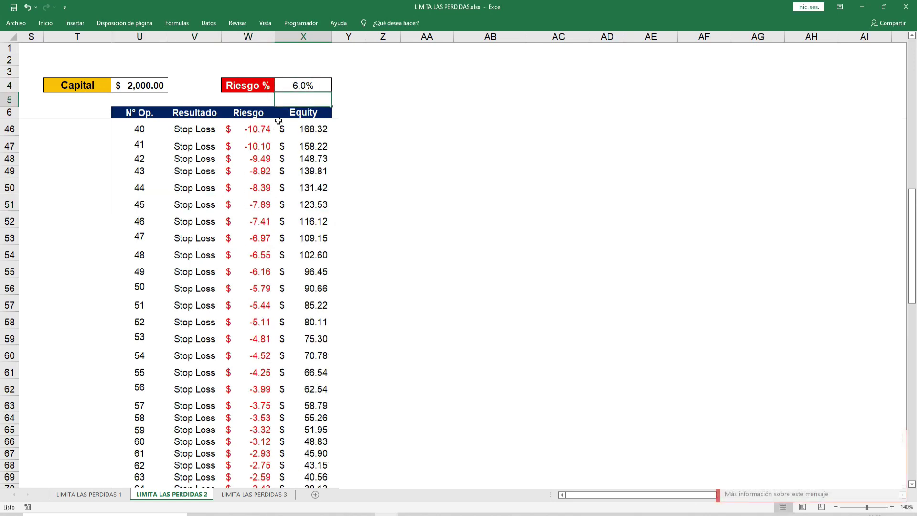
scroll(251, 228, up, 12)
drag(139, 208, 277, 211)
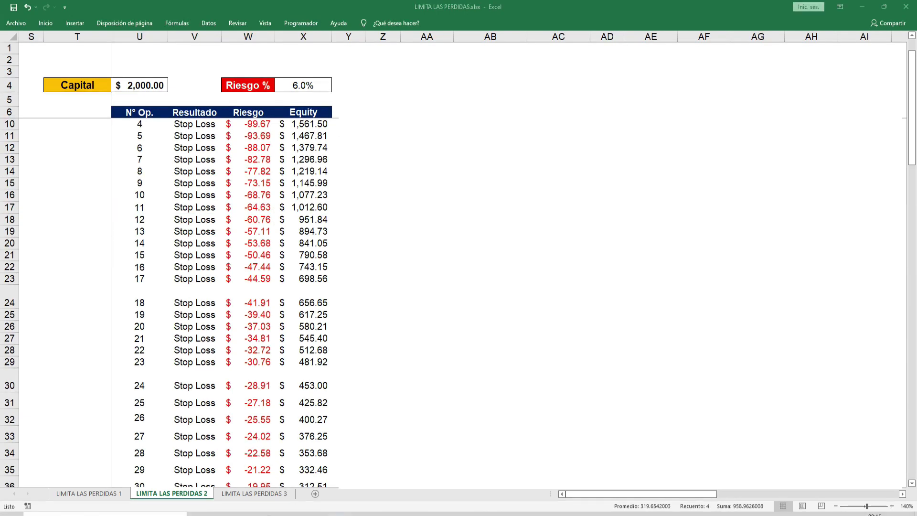
Step: Set the risk percentage to 10% and select the row of operation 8 through its equity
scroll(459, 286, up, 1)
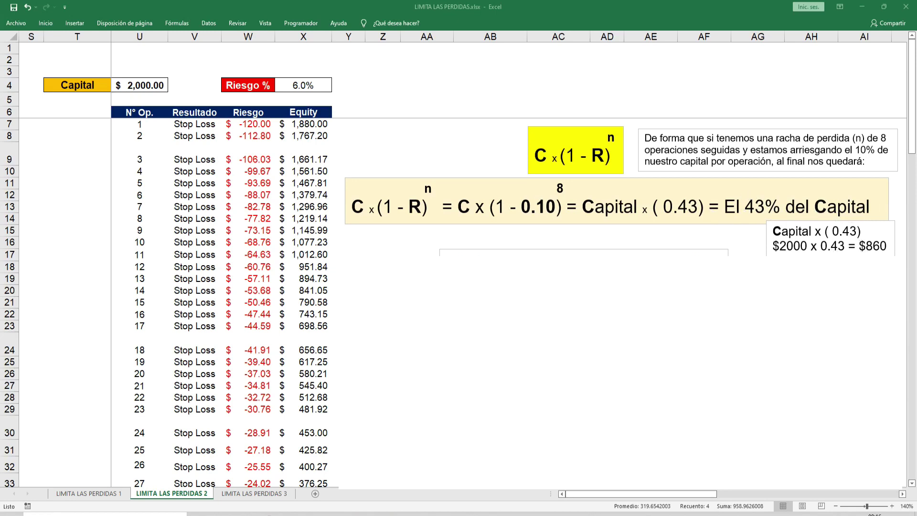
click(140, 89)
click(316, 87)
text(10)
key(Return)
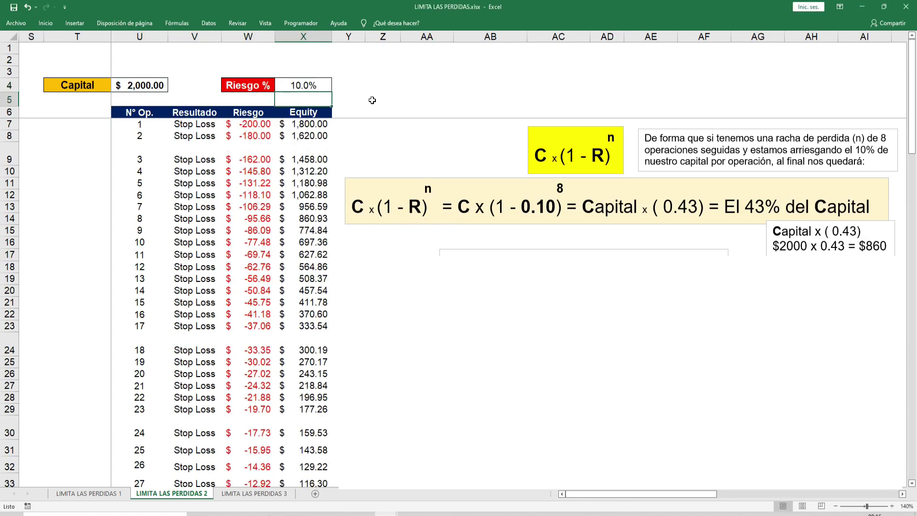
click(145, 221)
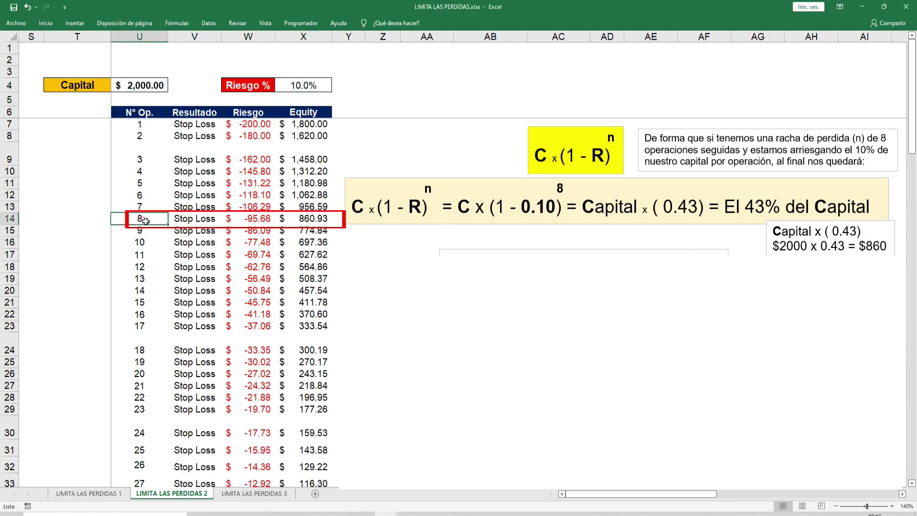
drag(162, 223, 314, 223)
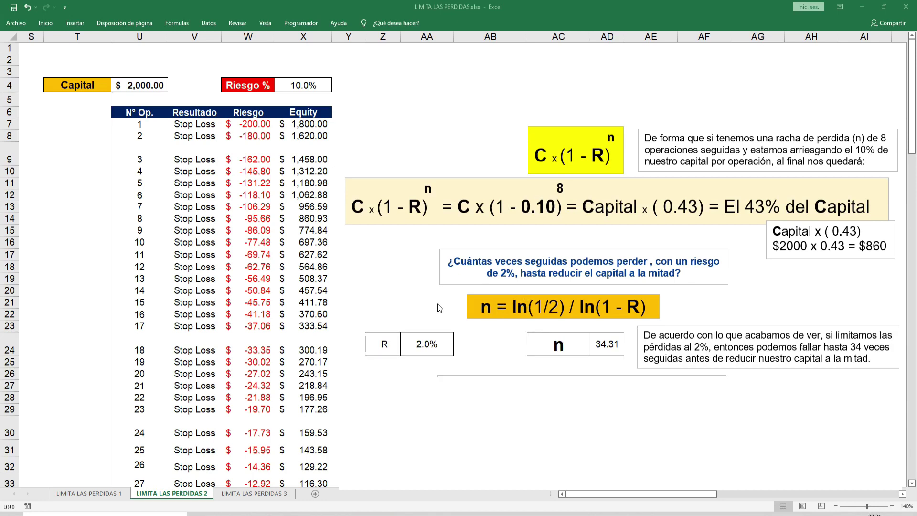
Step: Inspect the R percentage cell and the LN formula that calculates n, leaving both as they are
double_click(426, 344)
key(Return)
double_click(611, 353)
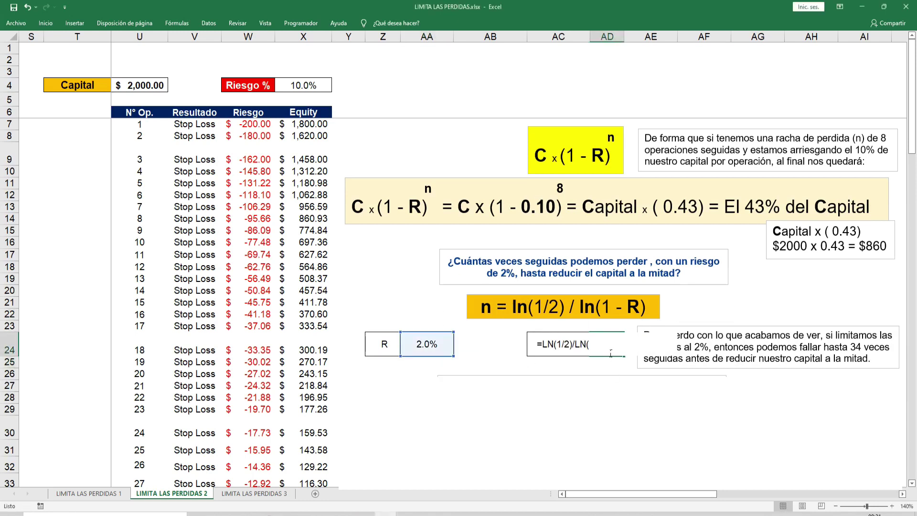
key(Escape)
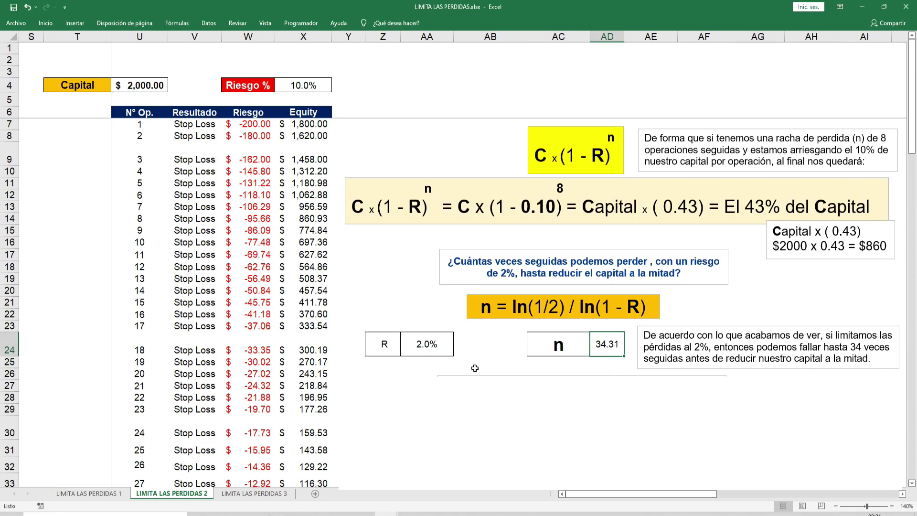
Step: Set R to 10% in the halving-capital calculation and select the n result
click(425, 350)
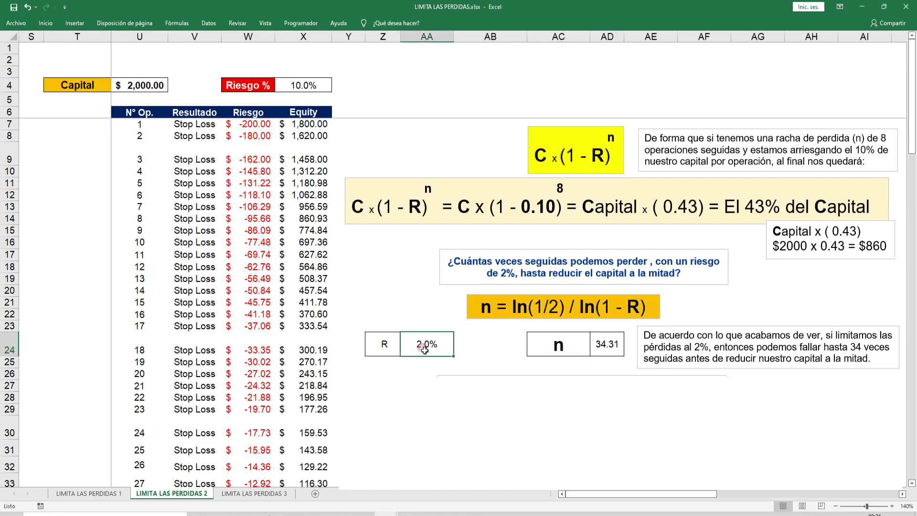
text(10)
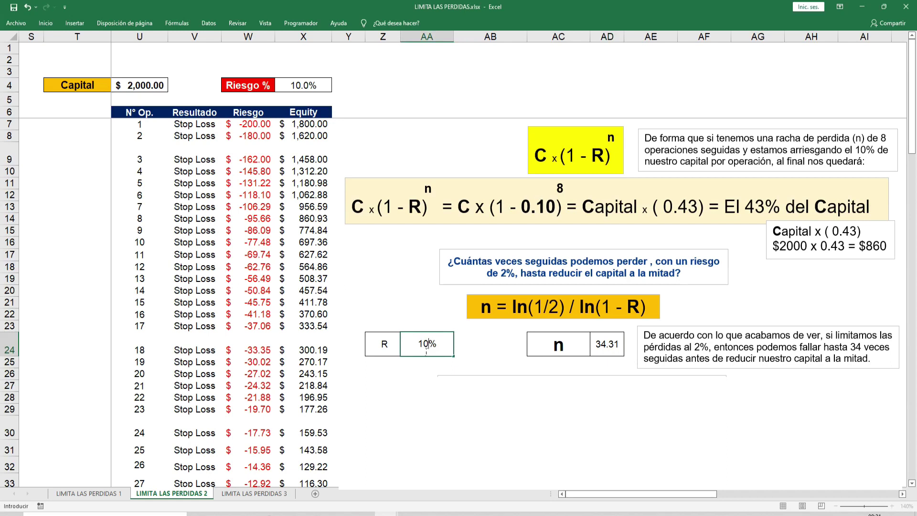
key(Return)
click(605, 347)
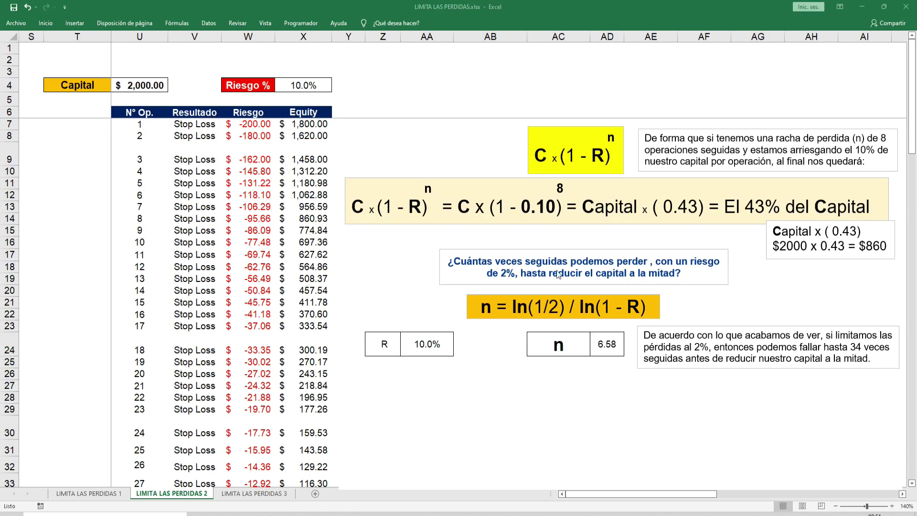
Step: In the consecutive-loss calculator, set the share of capital to keep to 70% and the risk R to 3%
scroll(219, 301, down, 6)
scroll(219, 300, down, 2)
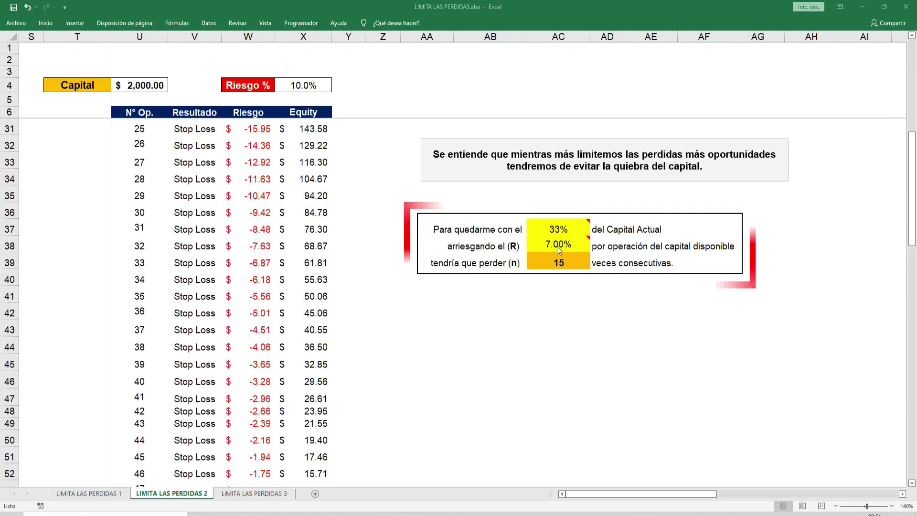
click(553, 235)
text(70)
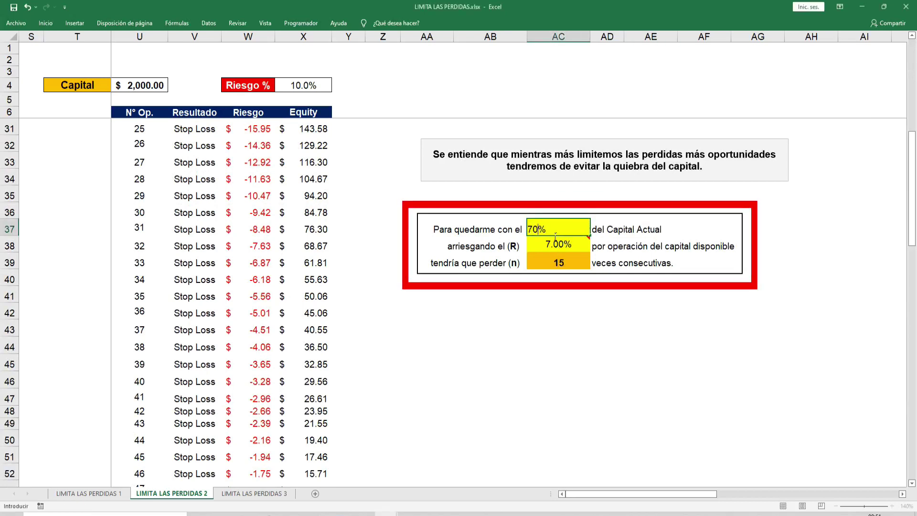
key(Return)
text(7)
key(BackSpace)
text(3)
key(Return)
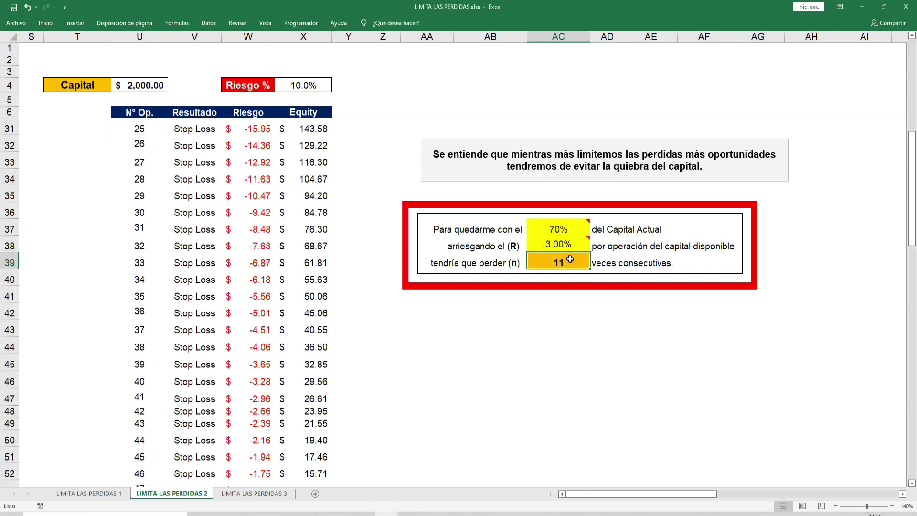
Step: Change the calculator's risk per operation (R) to 5%
click(546, 248)
double_click(546, 248)
key(BackSpace)
text(5)
key(Return)
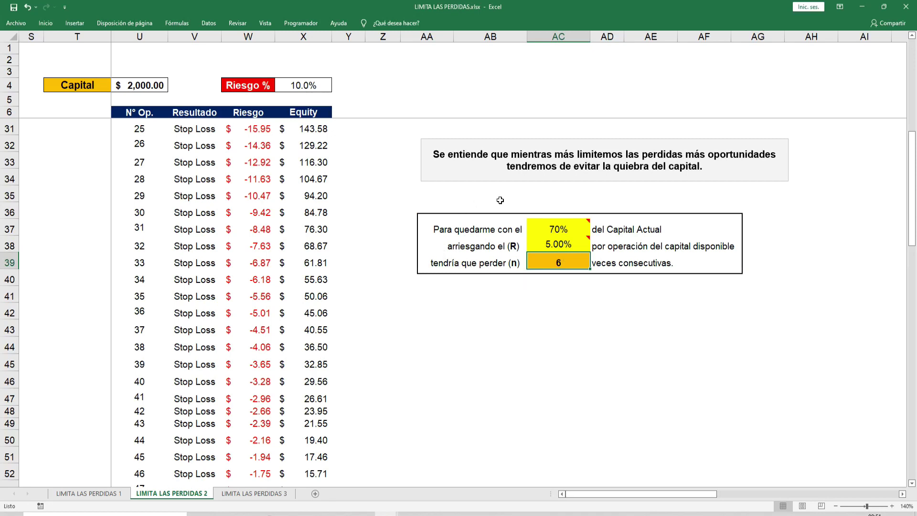
Step: Set the calculator's share of capital to keep to 40% and the risk R per operation to 2%
click(543, 230)
text(40)
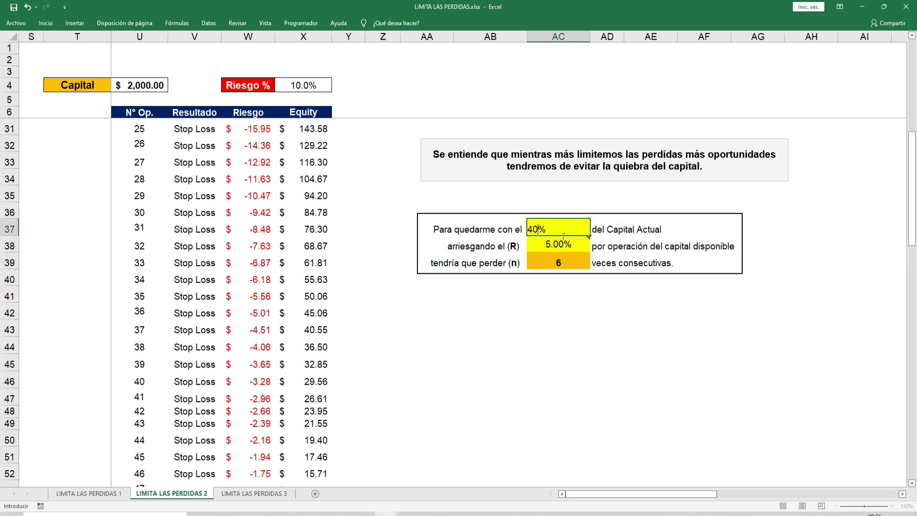
click(533, 250)
text(5)
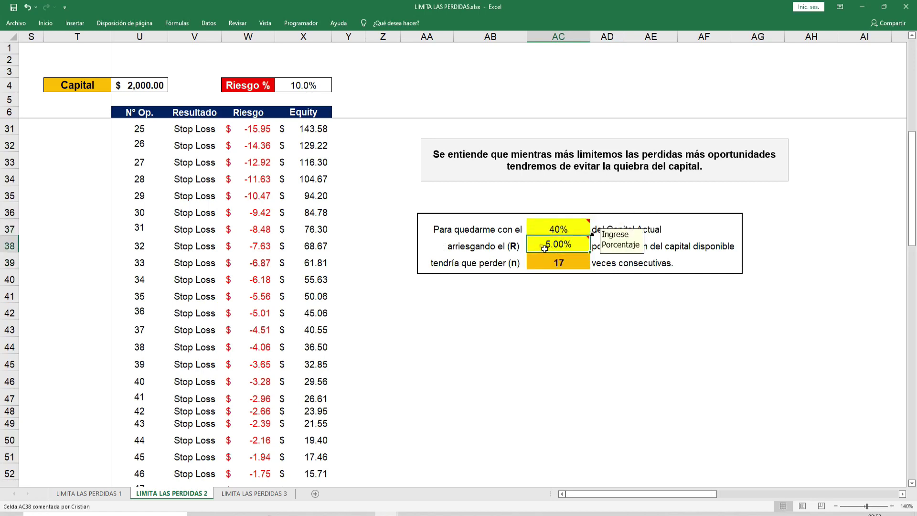
key(BackSpace)
text(2)
key(Return)
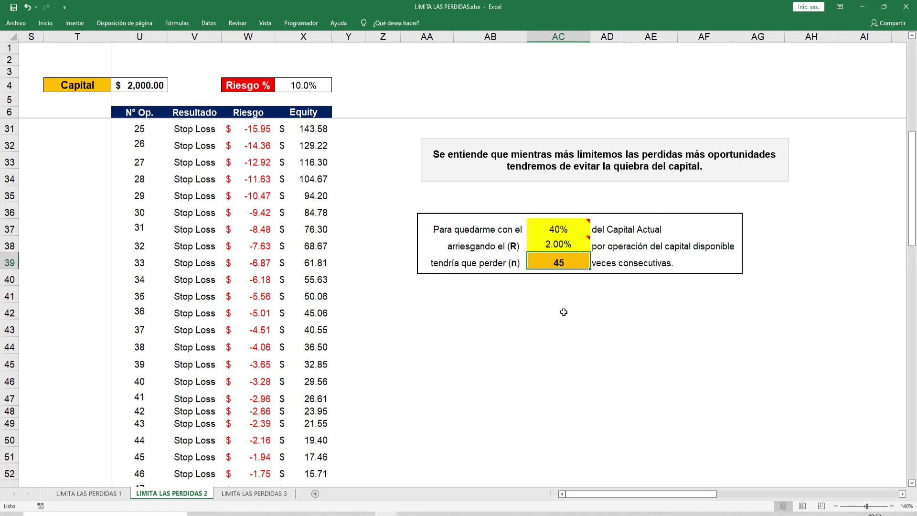
scroll(563, 312, up, 8)
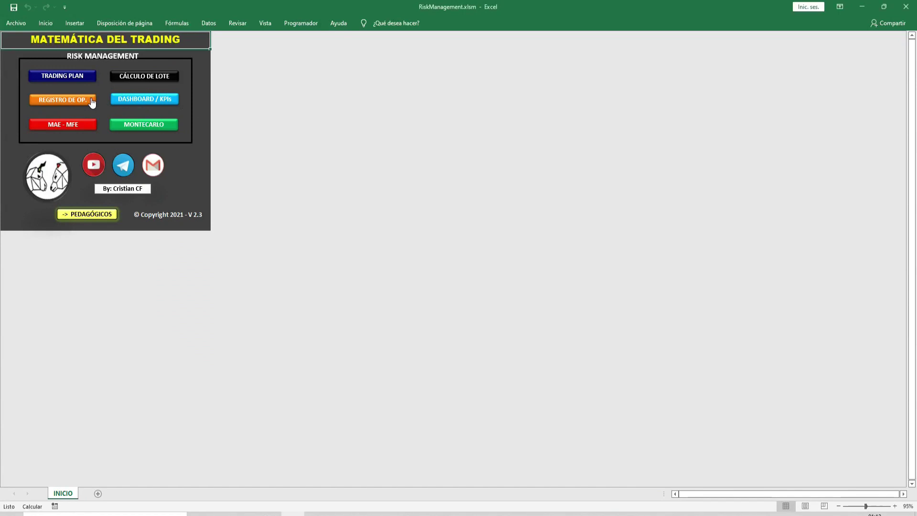
Step: In the RiskManagement workbook, open the operations register and check the maximum consecutive stop-loss figure
click(94, 100)
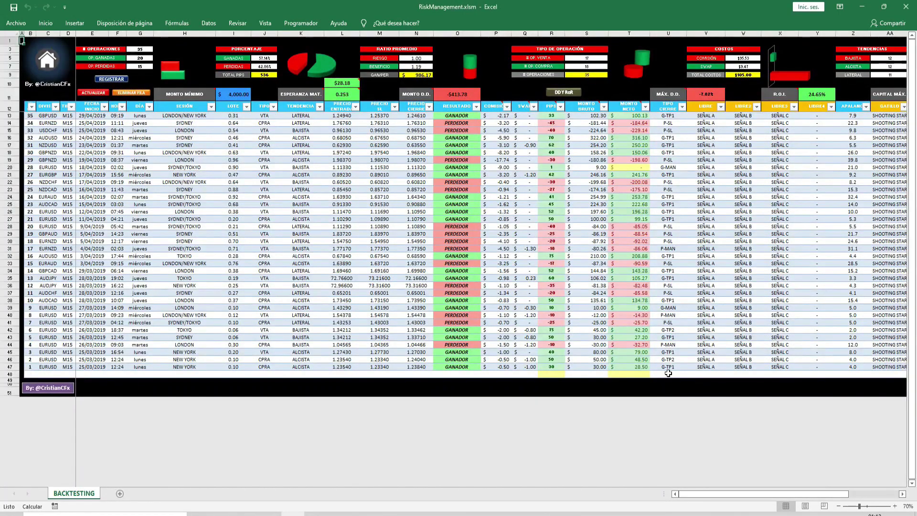
drag(721, 494, 755, 495)
click(773, 52)
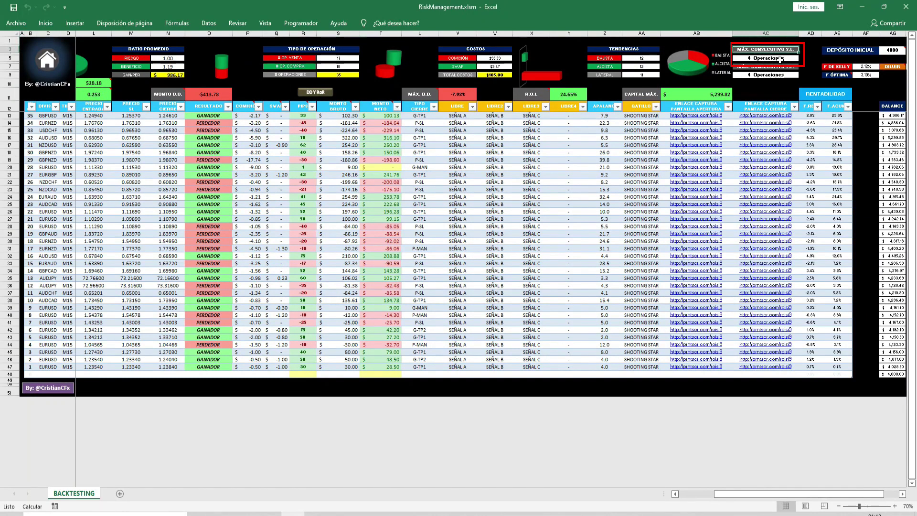
click(762, 59)
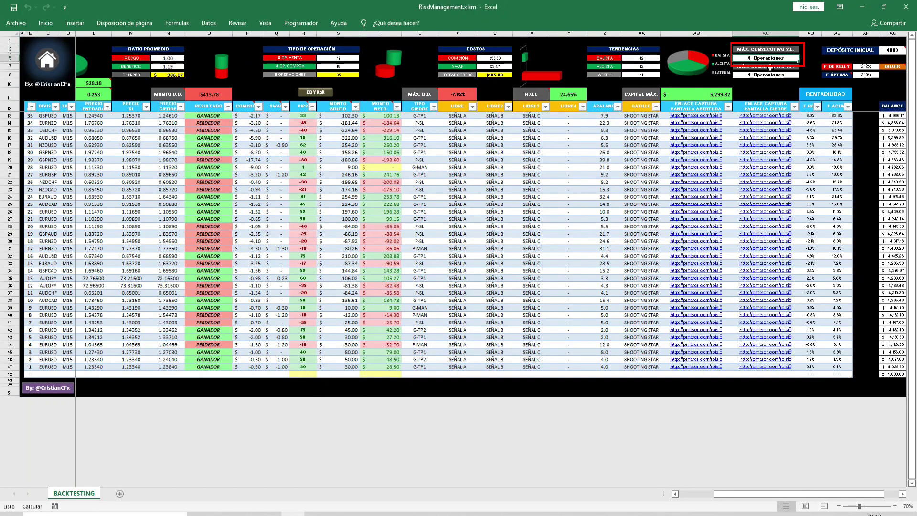